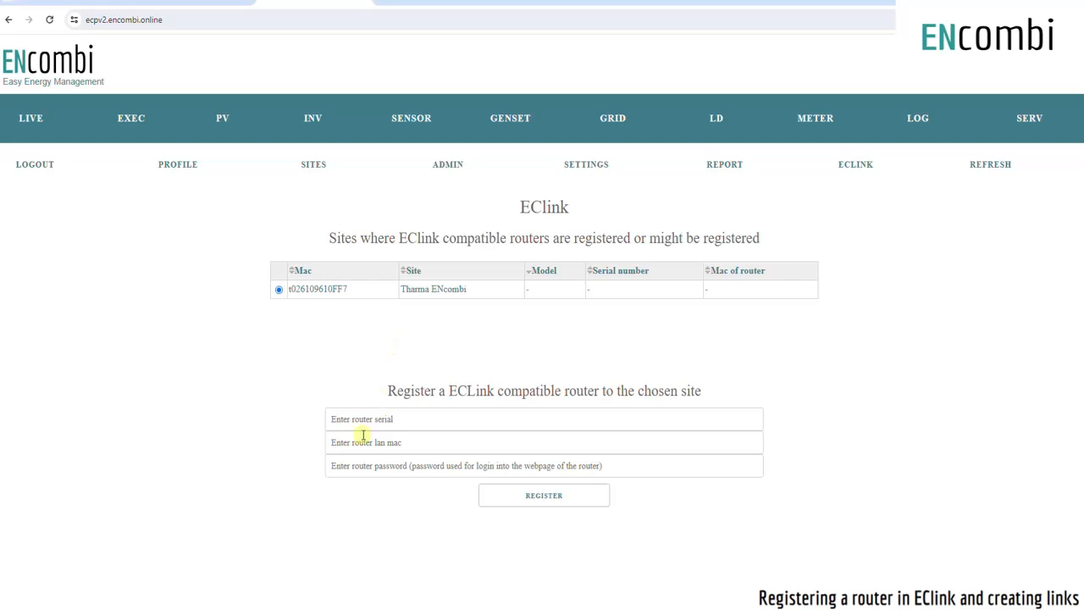
{"action": "left_click", "coordinate": [425, 418]}
{"action": "key", "text": "ctrl+v"}
{"action": "left_click", "coordinate": [432, 442]}
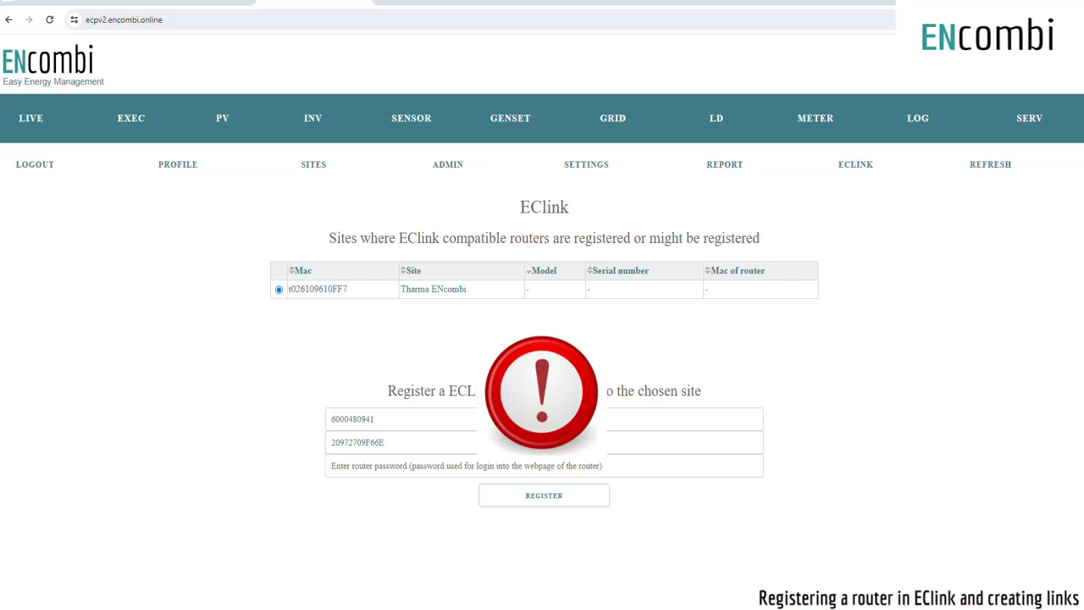
- Paste the router password, register the router to the selected site, and refresh the page
{"action": "left_click", "coordinate": [393, 468]}
{"action": "key", "text": "ctrl+v"}
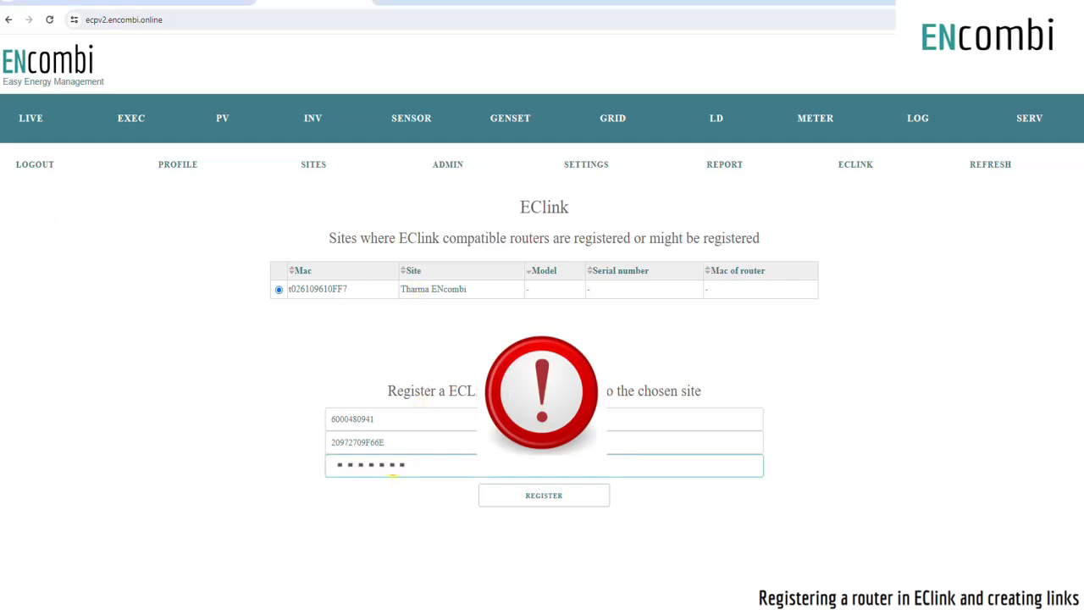
{"action": "left_click", "coordinate": [541, 498]}
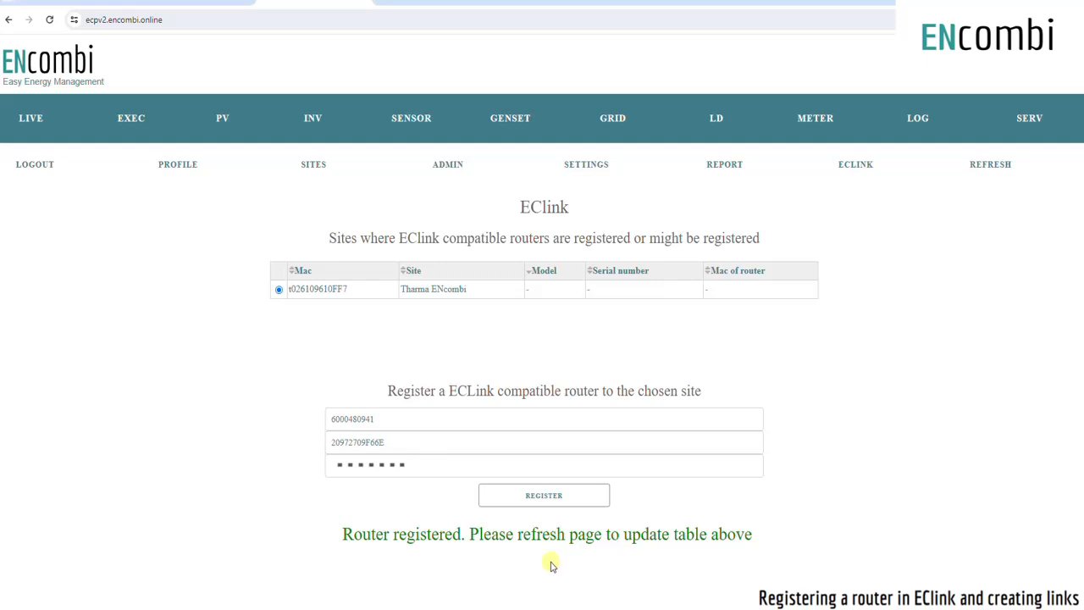
{"action": "left_click", "coordinate": [985, 169]}
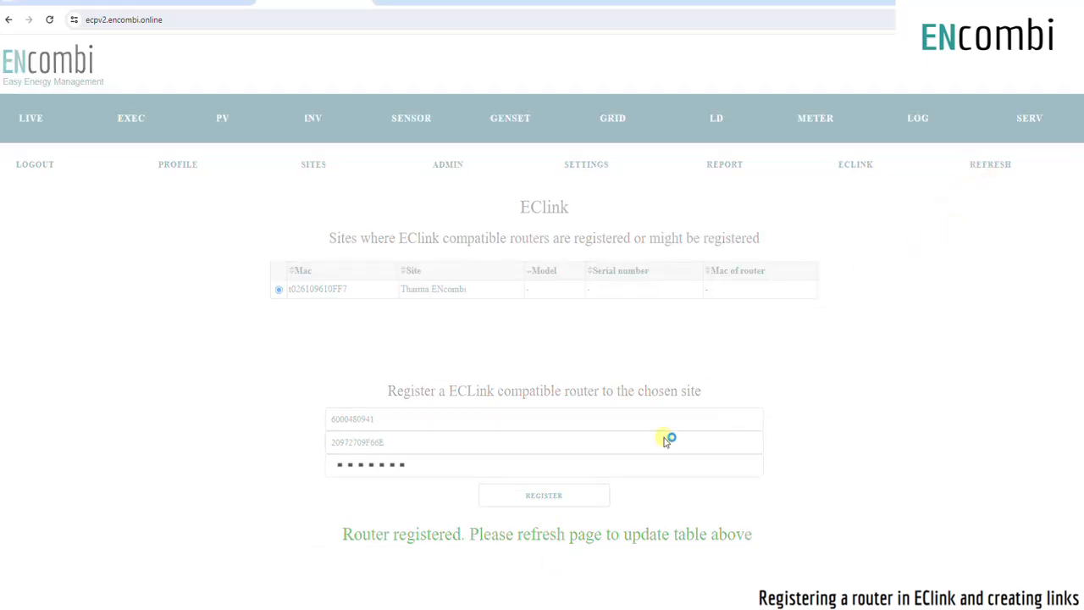
{"action": "scroll", "coordinate": [748, 477], "scroll_direction": "down", "scroll_amount": 2}
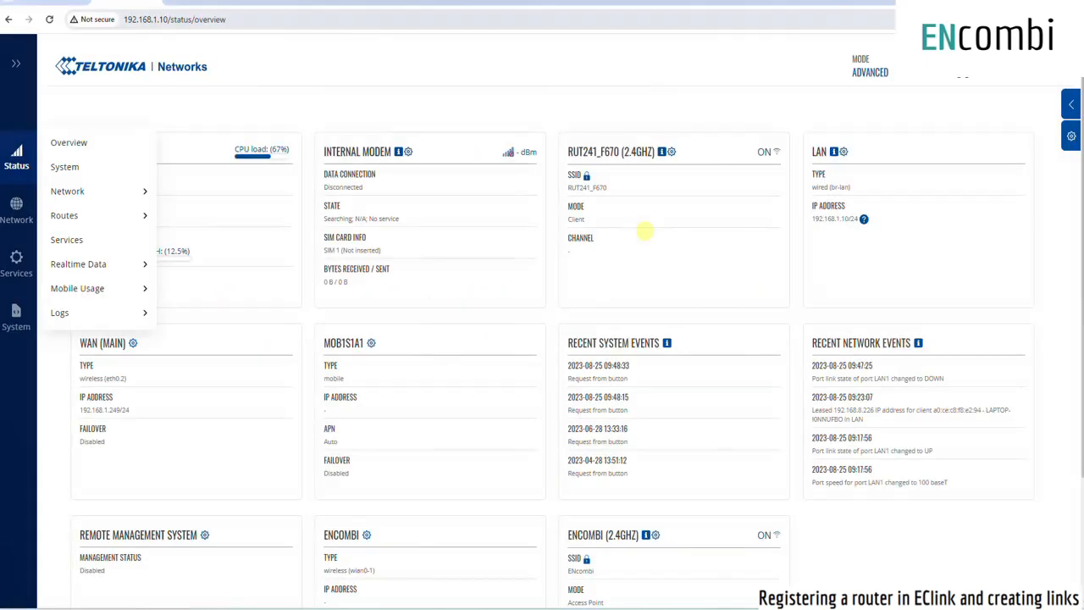
- In the router's web interface, open the Remote Management System settings from the status overview
{"action": "left_click", "coordinate": [149, 20]}
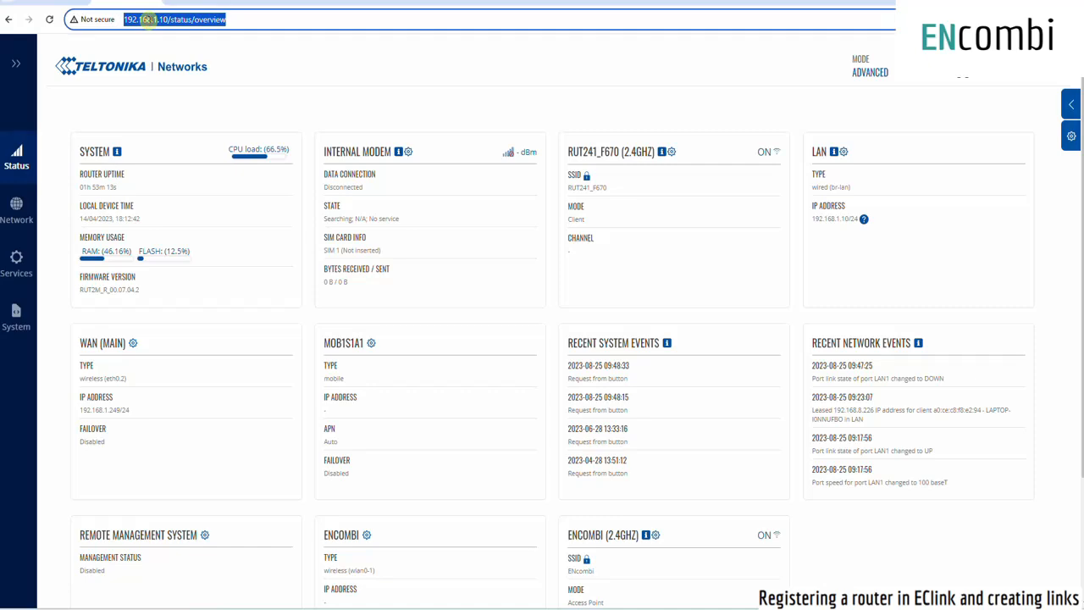
{"action": "mouse_move", "coordinate": [17, 158]}
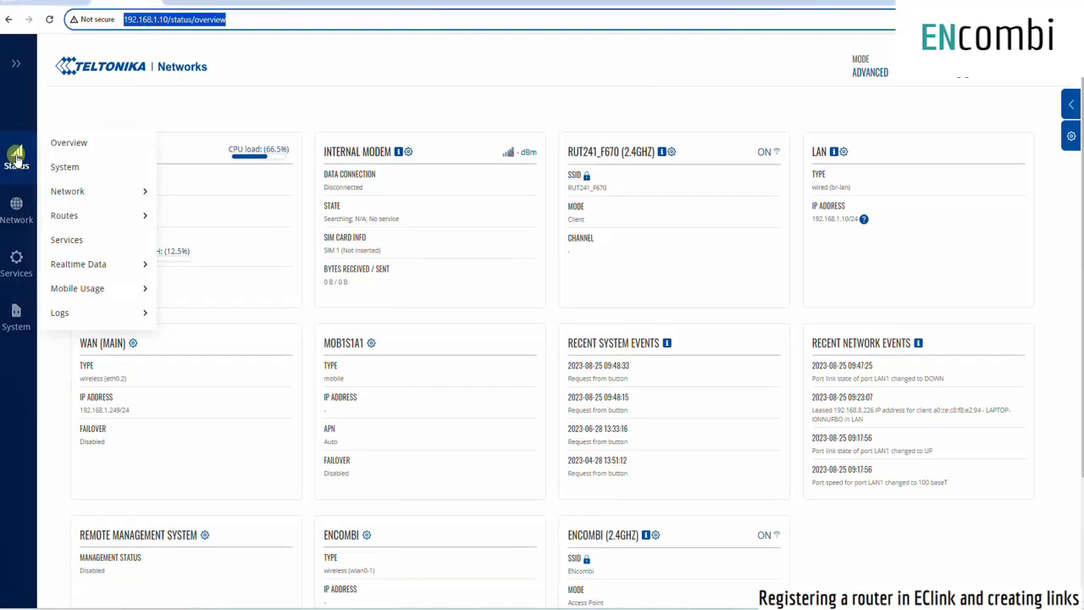
{"action": "left_click", "coordinate": [81, 142]}
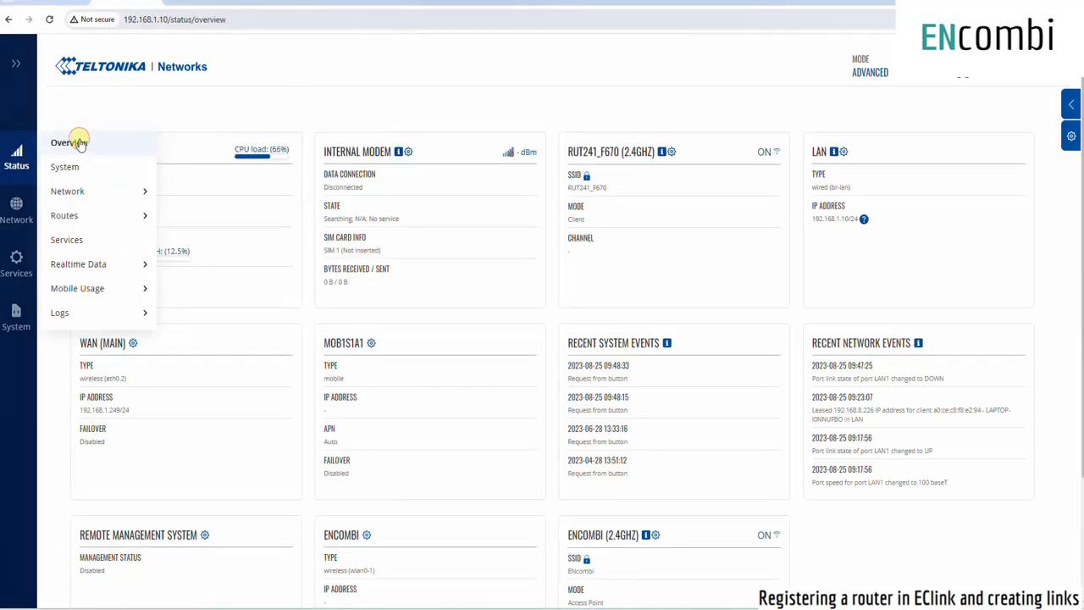
{"action": "scroll", "coordinate": [181, 285], "scroll_direction": "down", "scroll_amount": 2}
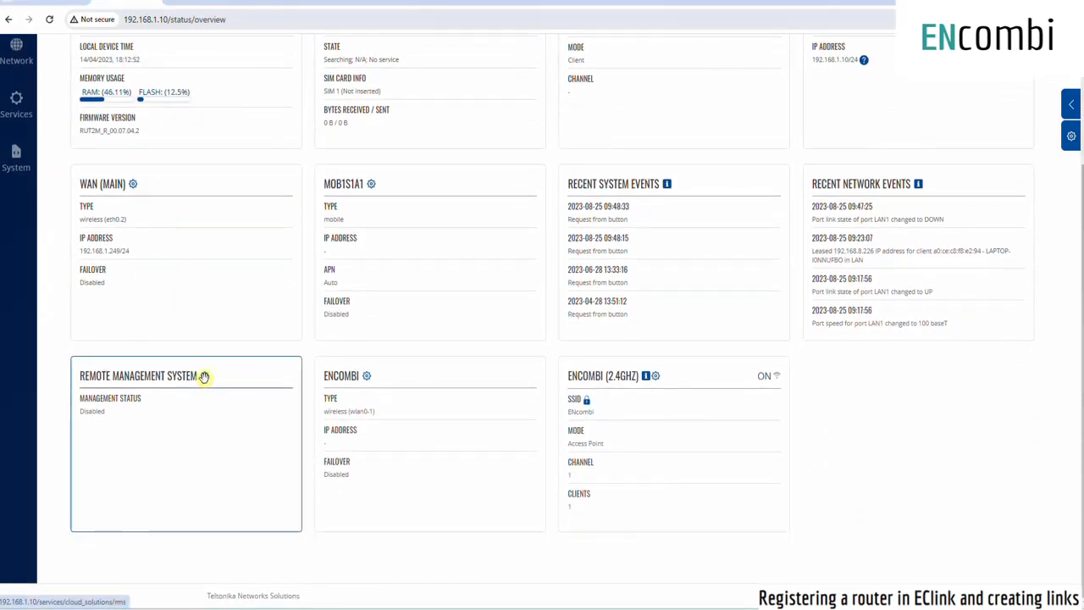
{"action": "left_click", "coordinate": [204, 377]}
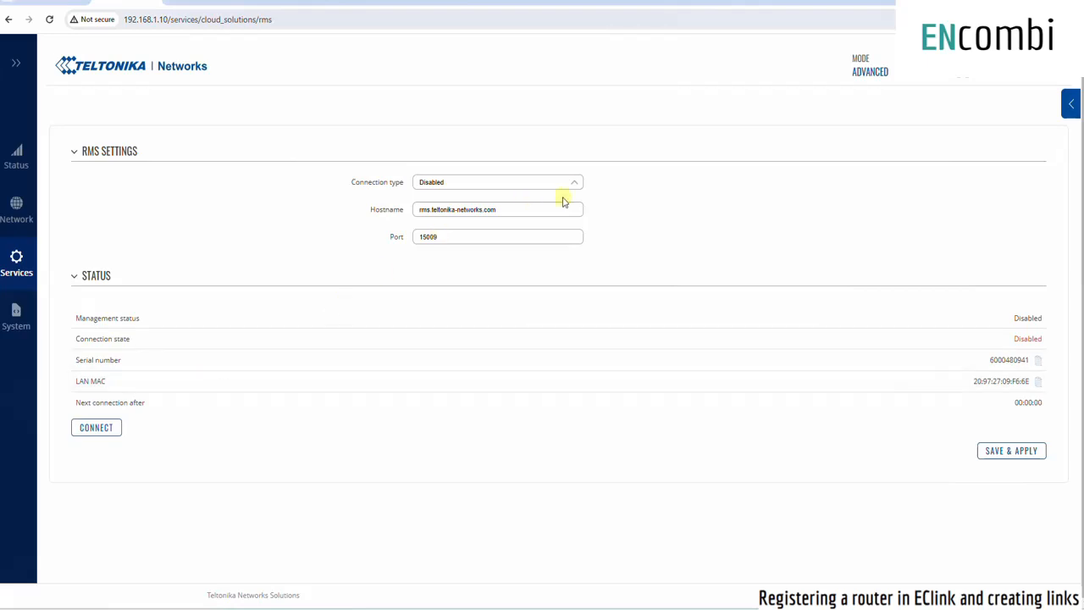
- Set the RMS connection type to Enabled and save and apply the settings
{"action": "left_click", "coordinate": [569, 187]}
{"action": "left_click", "coordinate": [490, 198]}
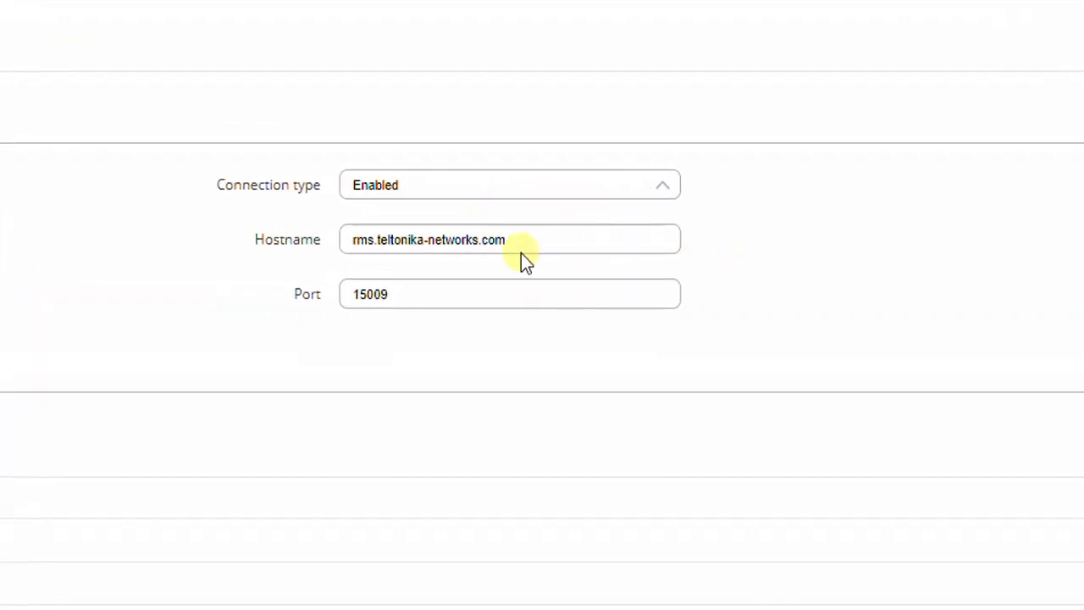
{"action": "left_click", "coordinate": [522, 245]}
{"action": "left_click", "coordinate": [529, 301]}
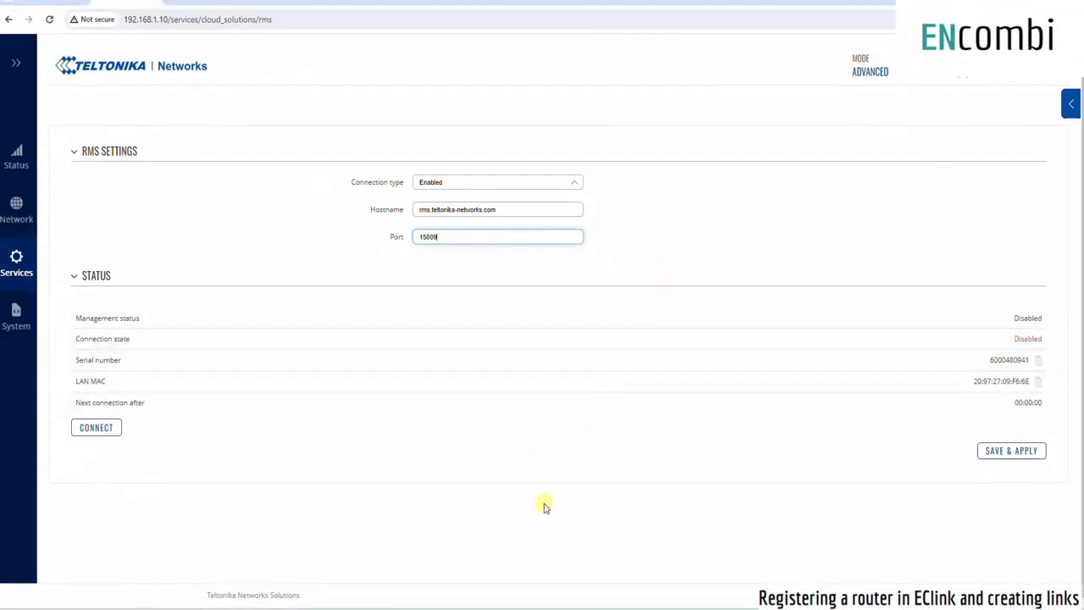
{"action": "left_click", "coordinate": [993, 454]}
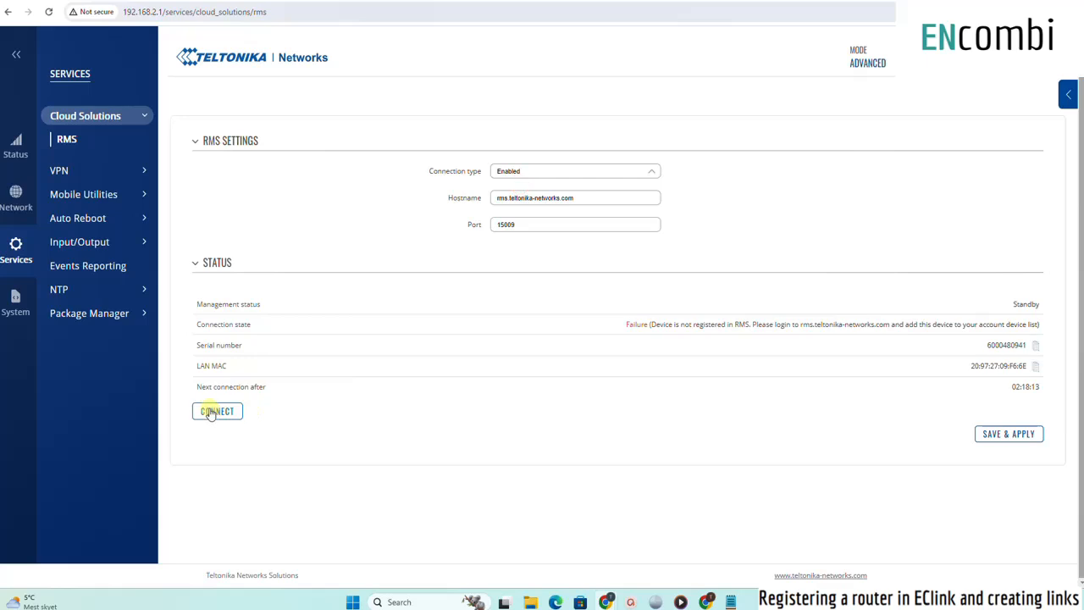
- Connect the router to RMS
{"action": "left_click", "coordinate": [213, 411]}
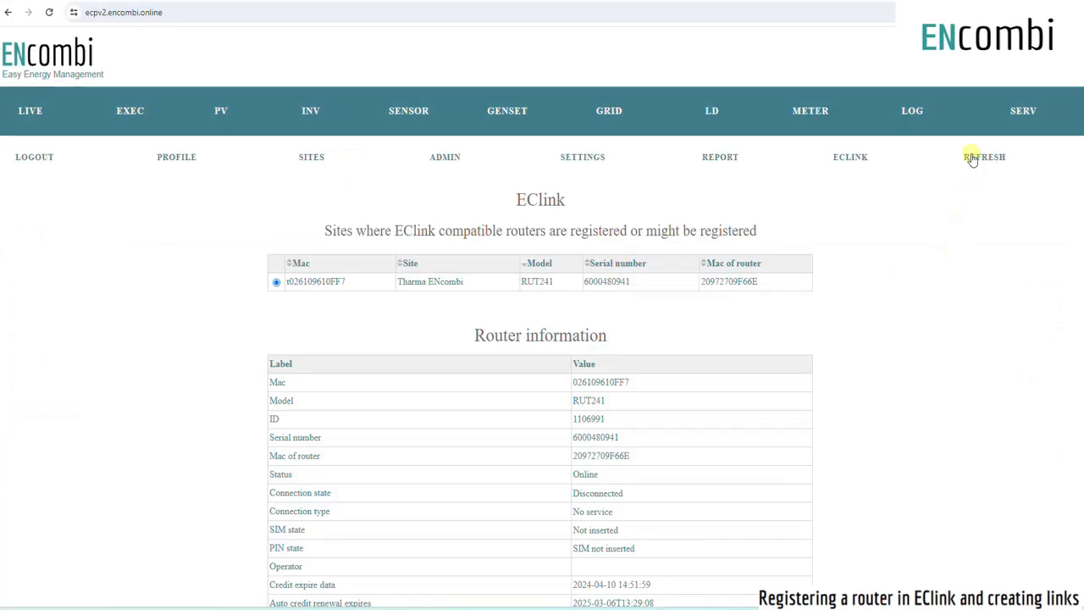
- Refresh the EClink page to load the router information and try the option to unregister the router
{"action": "left_click", "coordinate": [972, 158]}
{"action": "scroll", "coordinate": [573, 456], "scroll_direction": "down", "scroll_amount": 3}
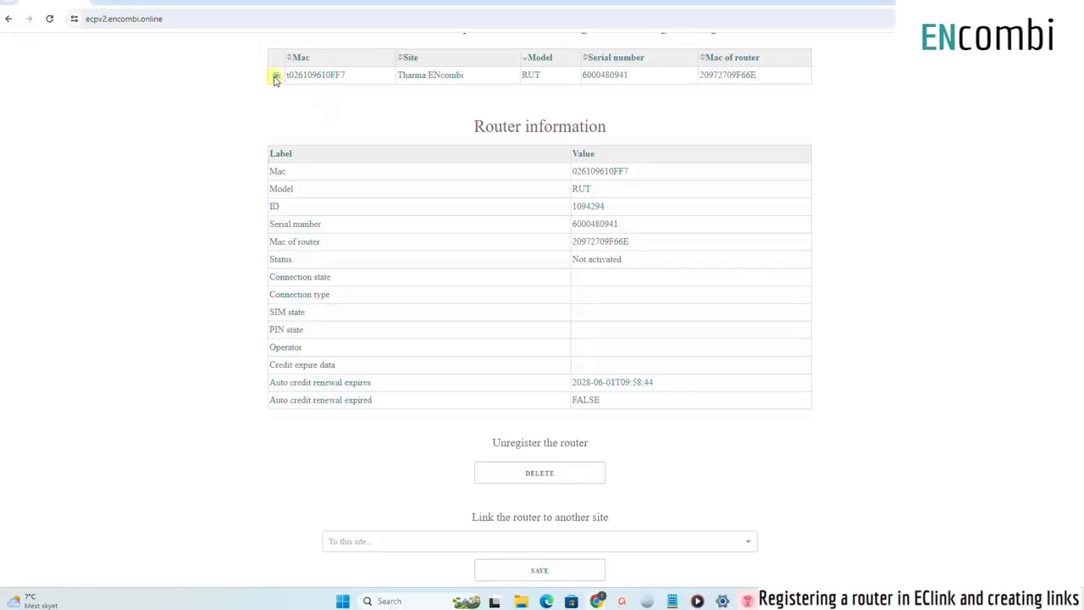
{"action": "left_click", "coordinate": [549, 474]}
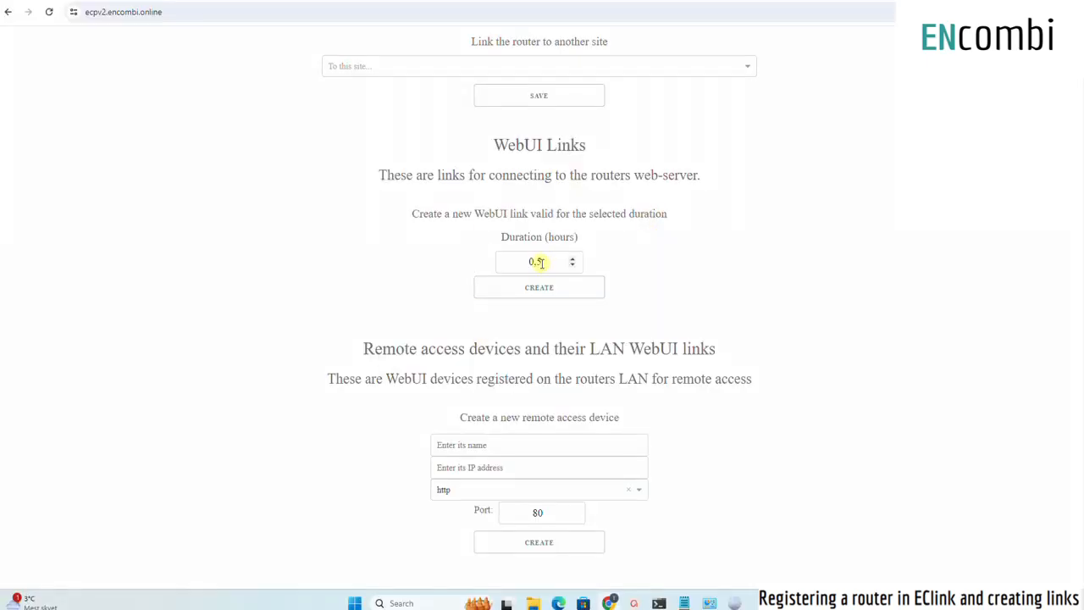
- Set the WebUI link duration to 1.0 hours and create a new WebUI link
{"action": "left_click_drag", "start_coordinate": [542, 262], "coordinate": [505, 263]}
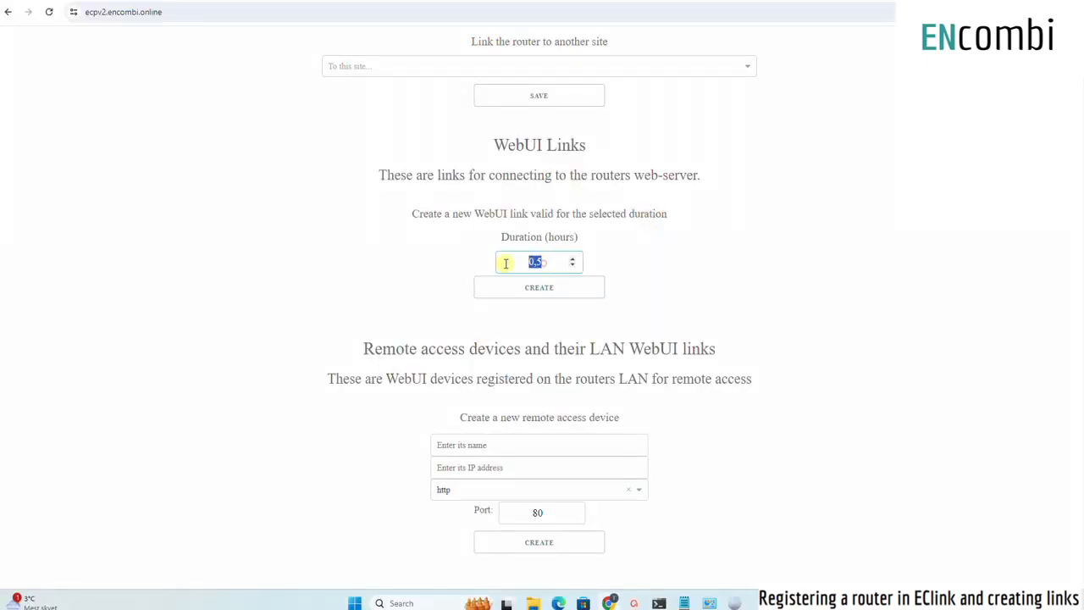
{"action": "type", "text": "1.0"}
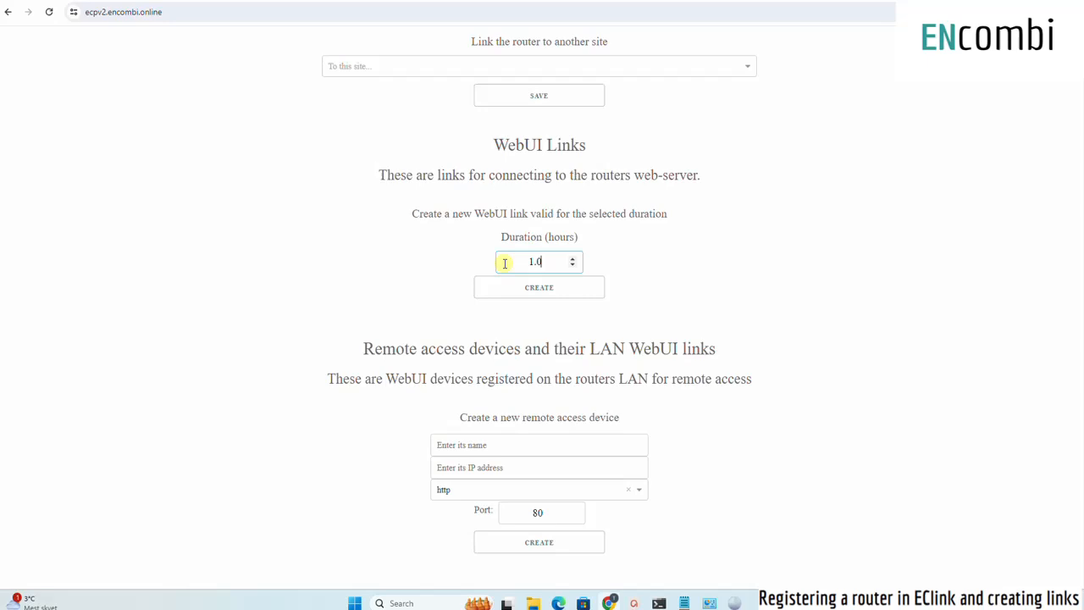
{"action": "left_click", "coordinate": [547, 291]}
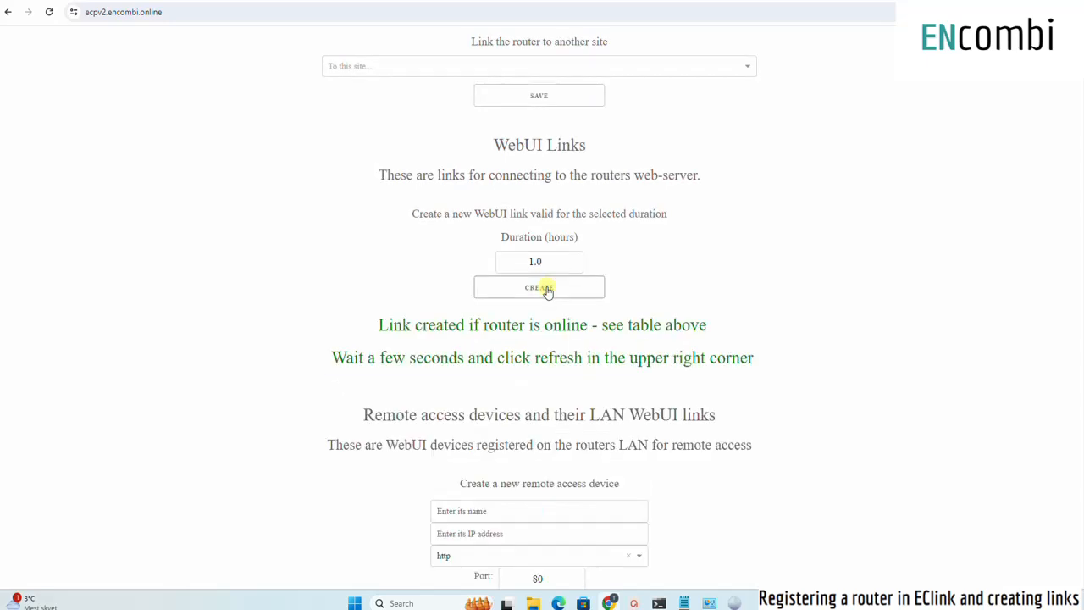
- Refresh the page and mark the newly created WebUI link in the links table
{"action": "scroll", "coordinate": [838, 302], "scroll_direction": "up", "scroll_amount": 4}
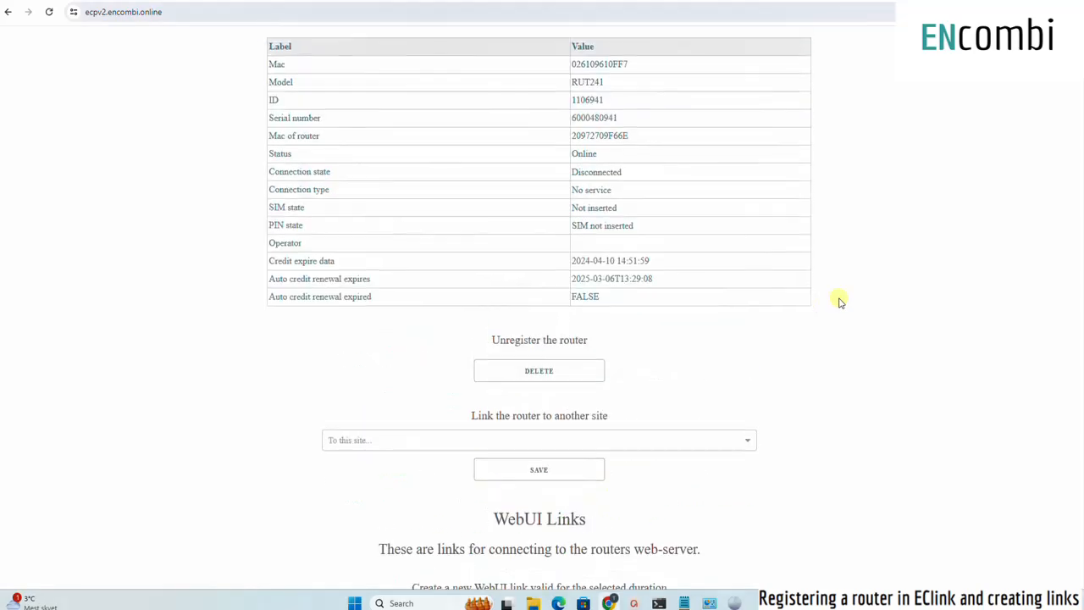
{"action": "scroll", "coordinate": [839, 299], "scroll_direction": "up", "scroll_amount": 3}
{"action": "left_click", "coordinate": [983, 132]}
{"action": "scroll", "coordinate": [837, 289], "scroll_direction": "down", "scroll_amount": 5}
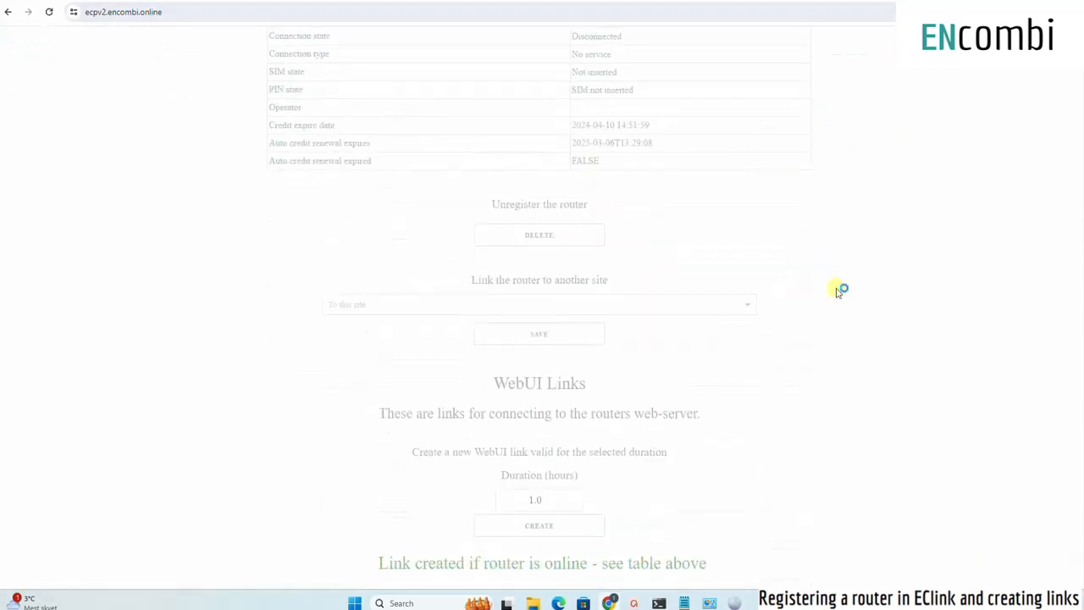
{"action": "scroll", "coordinate": [515, 411], "scroll_direction": "down", "scroll_amount": 2}
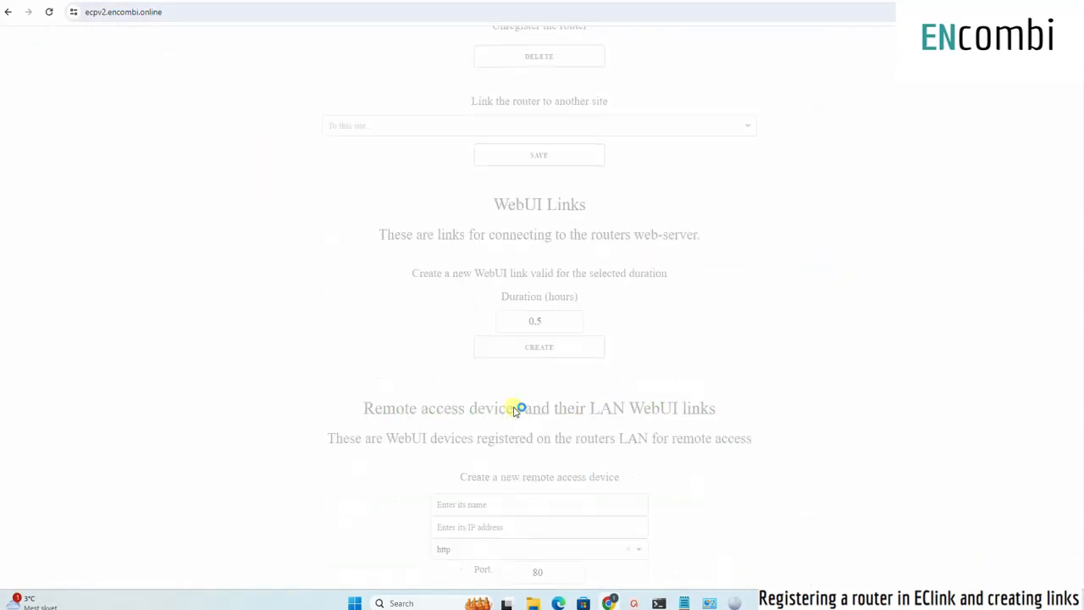
{"action": "scroll", "coordinate": [496, 426], "scroll_direction": "down", "scroll_amount": 2}
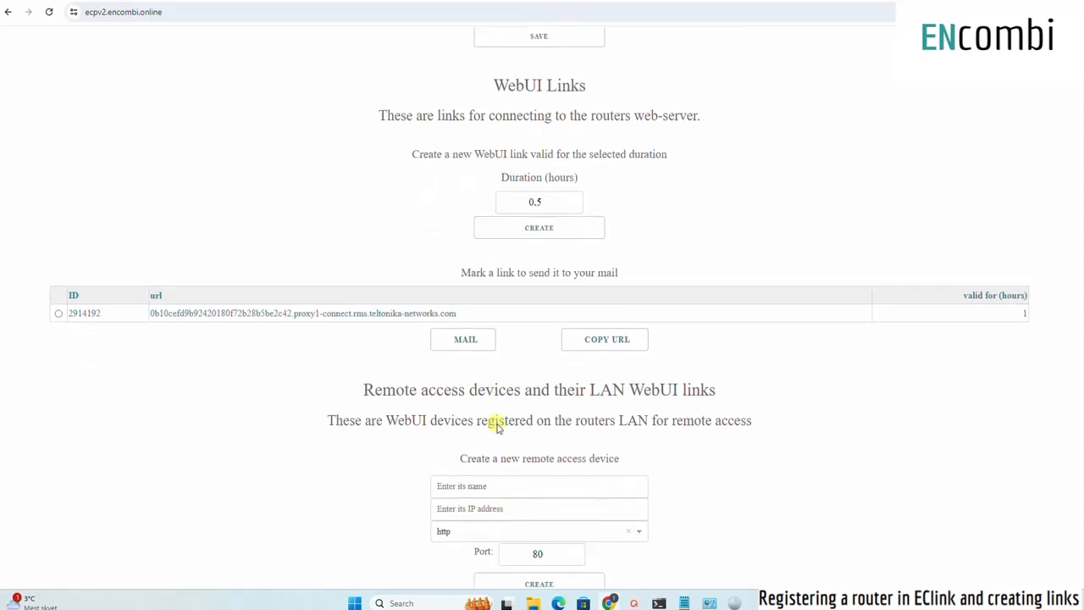
{"action": "left_click", "coordinate": [59, 314]}
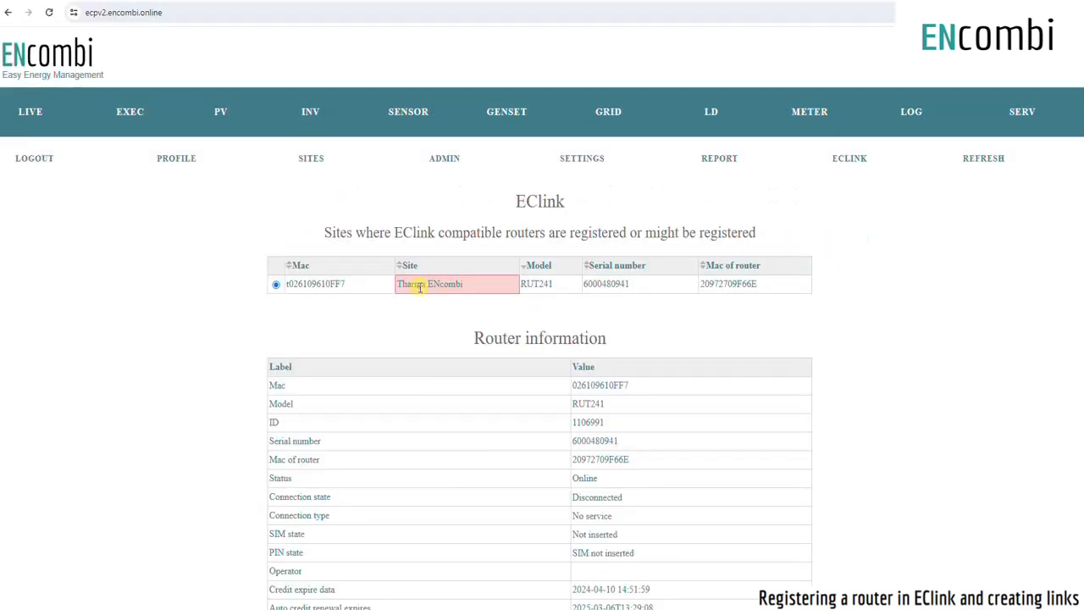
- Create a remote access device named Tharma ENcombi with IP address 192.168.1.72, http, port 80
{"action": "scroll", "coordinate": [416, 332], "scroll_direction": "down", "scroll_amount": 15}
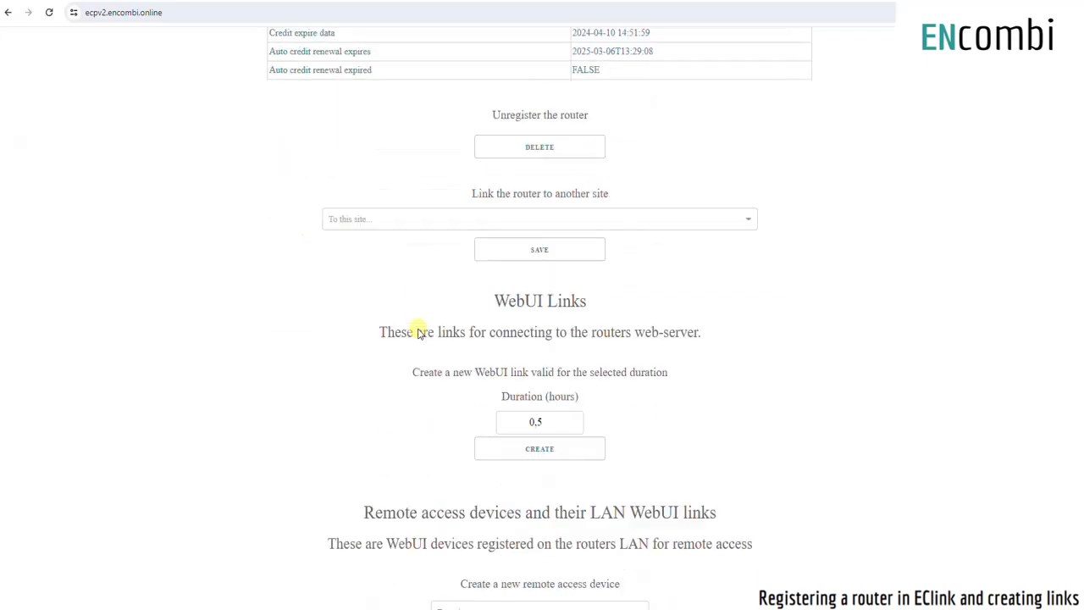
{"action": "left_click", "coordinate": [450, 462]}
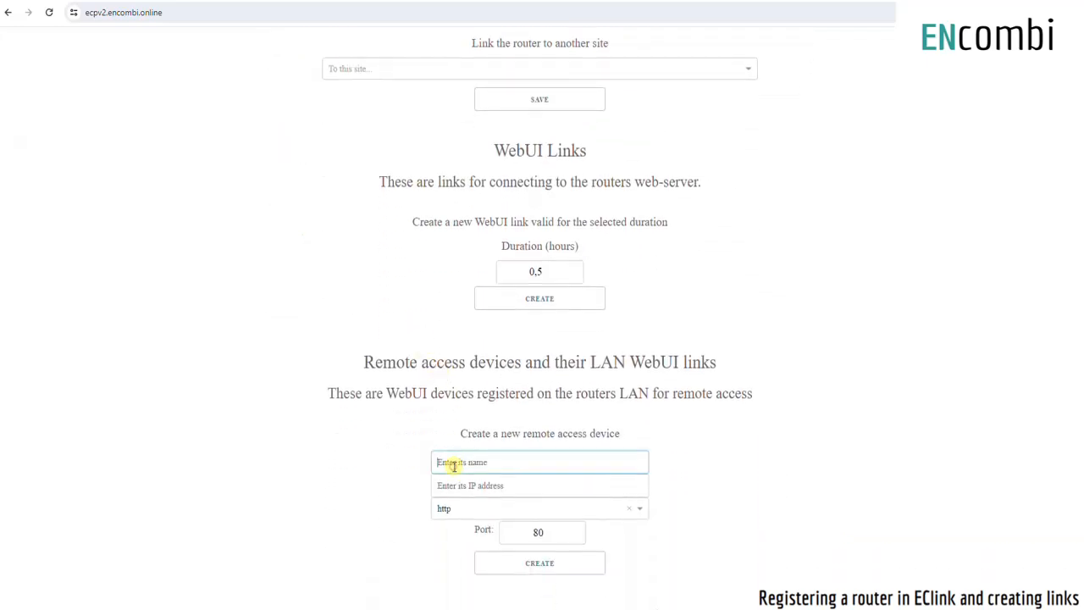
{"action": "type", "text": "Tharma ENcombi"}
{"action": "left_click", "coordinate": [500, 484]}
{"action": "type", "text": "192.168.1.72"}
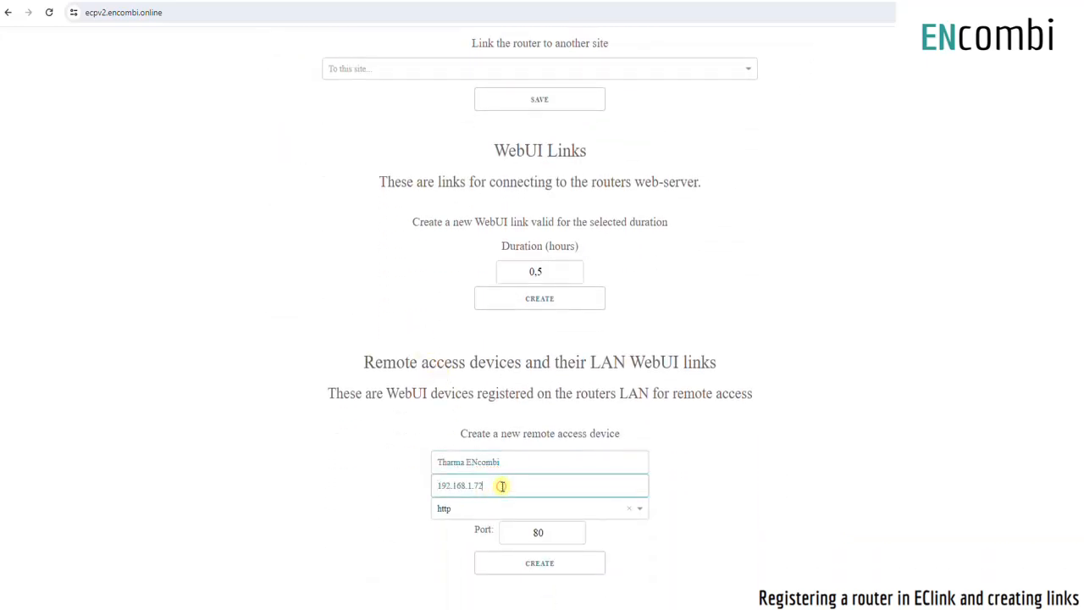
{"action": "left_click", "coordinate": [538, 564]}
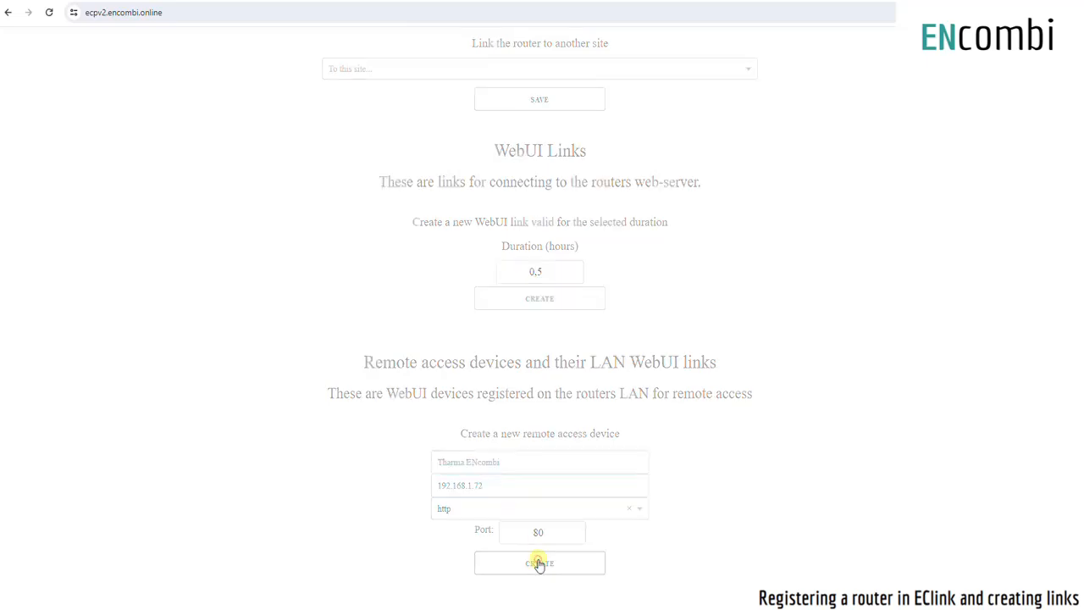
- Refresh the page and scroll to the list of available remote access devices
{"action": "scroll", "coordinate": [709, 466], "scroll_direction": "down", "scroll_amount": 1}
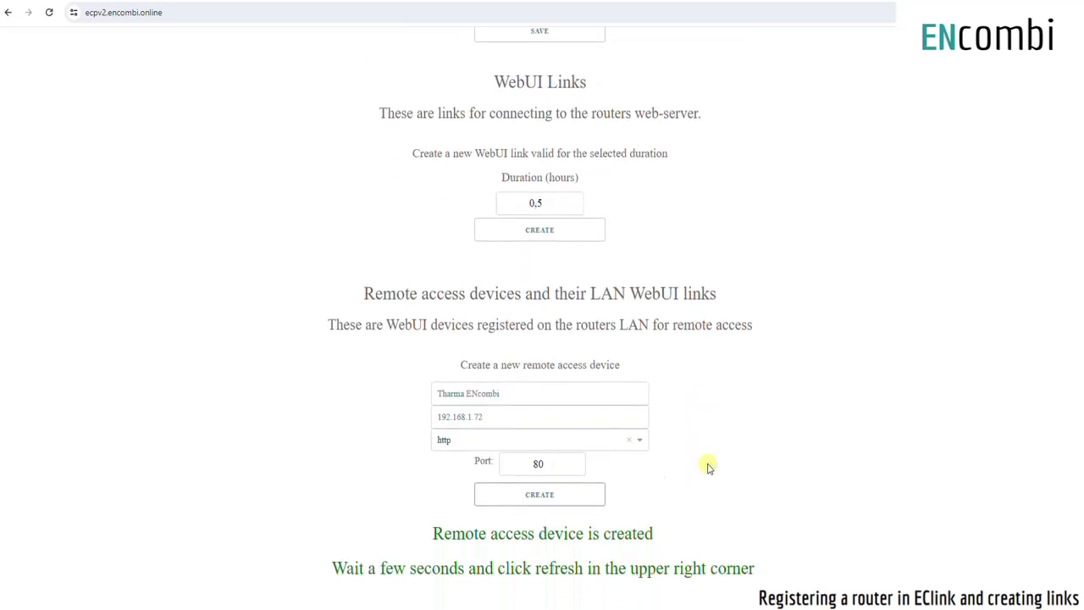
{"action": "scroll", "coordinate": [774, 461], "scroll_direction": "up", "scroll_amount": 10}
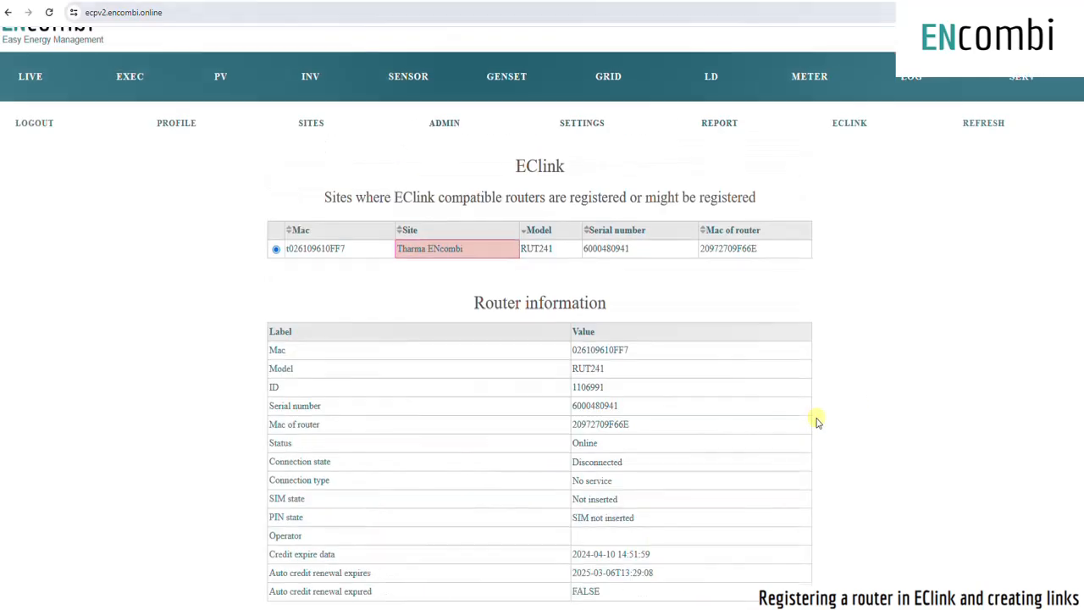
{"action": "left_click", "coordinate": [966, 159]}
{"action": "scroll", "coordinate": [769, 351], "scroll_direction": "down", "scroll_amount": 10}
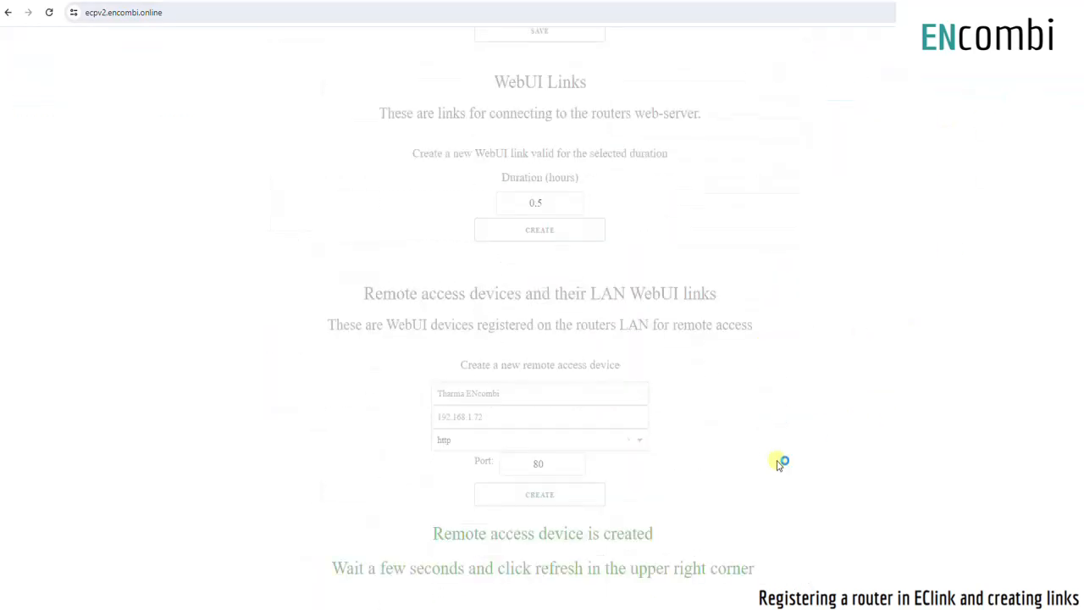
{"action": "scroll", "coordinate": [779, 463], "scroll_direction": "down", "scroll_amount": 1}
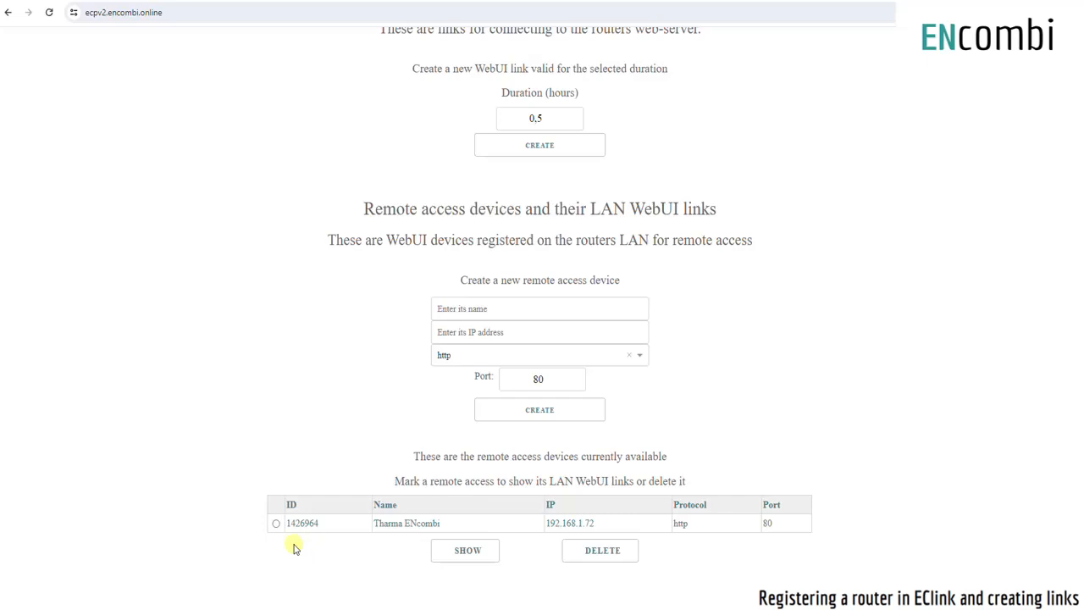
- Mark the Tharma ENcombi remote access device and show its LAN WebUI links
{"action": "left_click", "coordinate": [275, 523]}
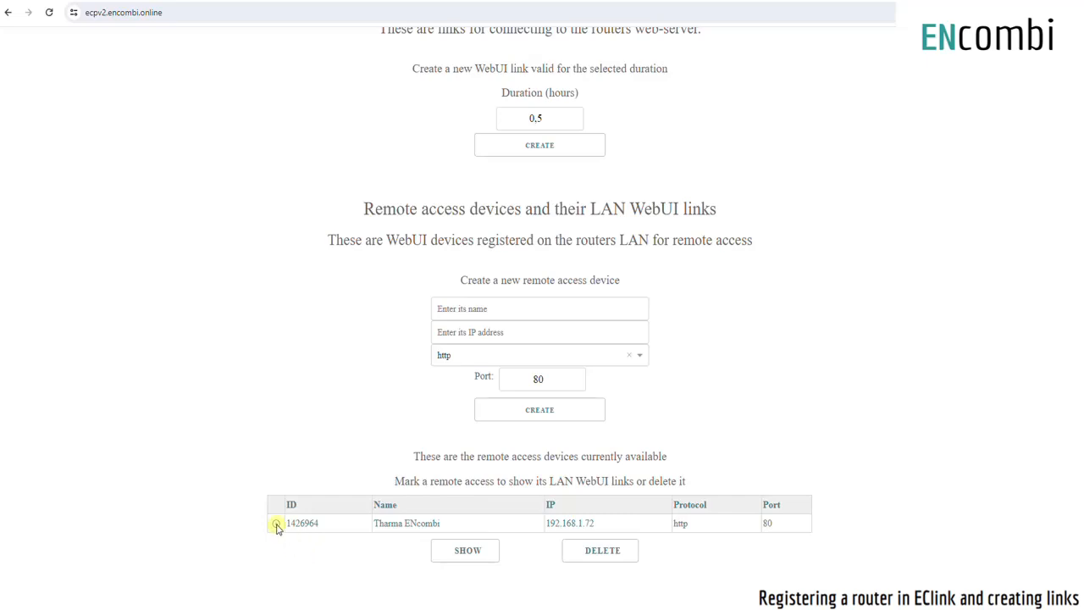
{"action": "left_click", "coordinate": [467, 551]}
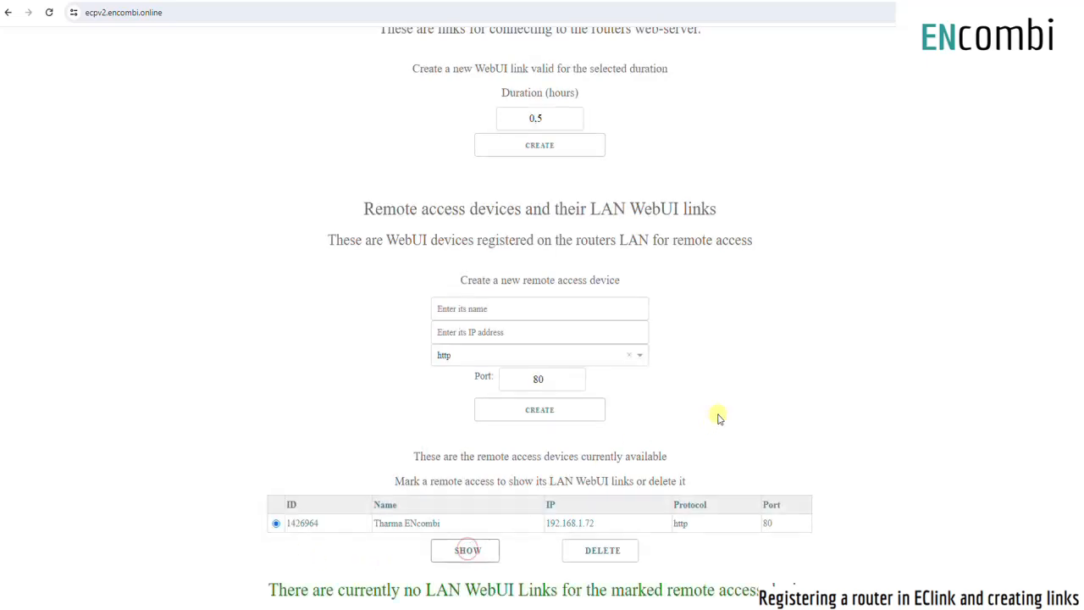
{"action": "scroll", "coordinate": [716, 416], "scroll_direction": "down", "scroll_amount": 2}
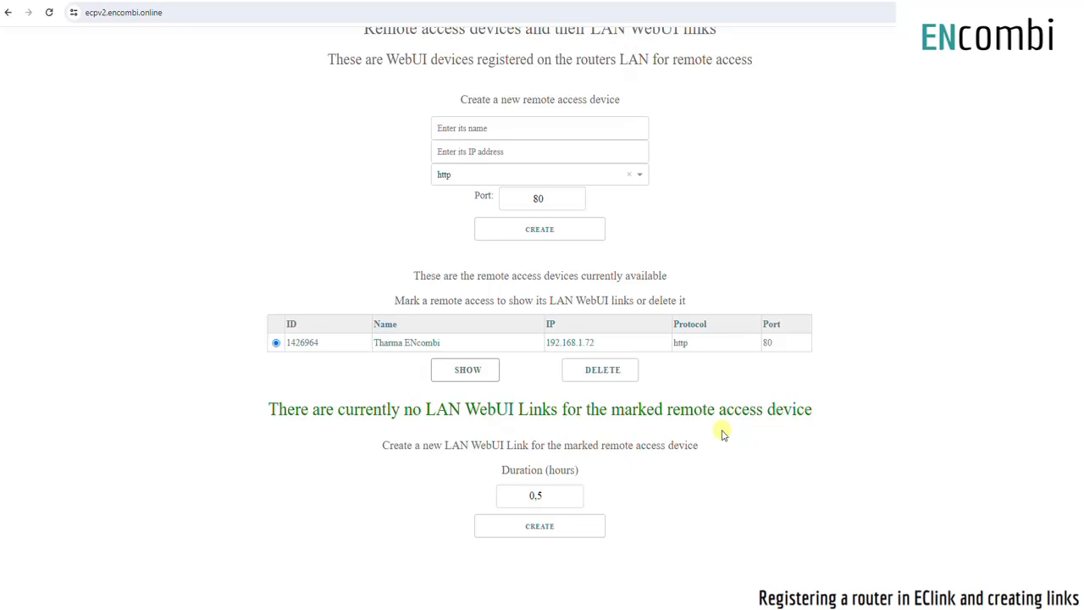
- Create a LAN WebUI link for the marked Tharma ENcombi device with a duration of 0,5 hours, then refresh the page
{"action": "left_click", "coordinate": [564, 527]}
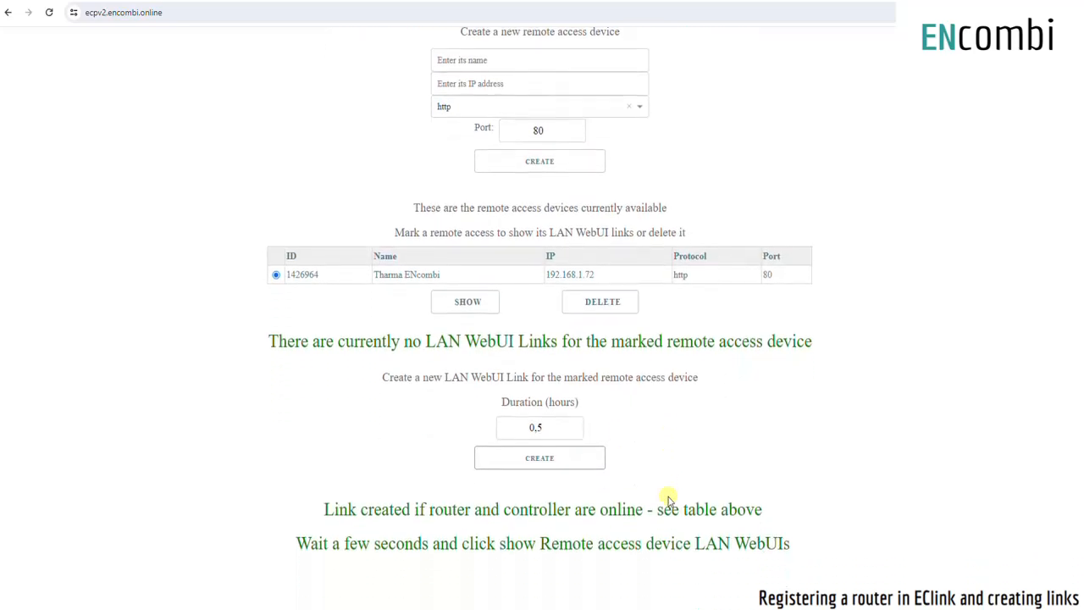
{"action": "scroll", "coordinate": [986, 245], "scroll_direction": "up", "scroll_amount": 5}
{"action": "scroll", "coordinate": [982, 245], "scroll_direction": "up", "scroll_amount": 8}
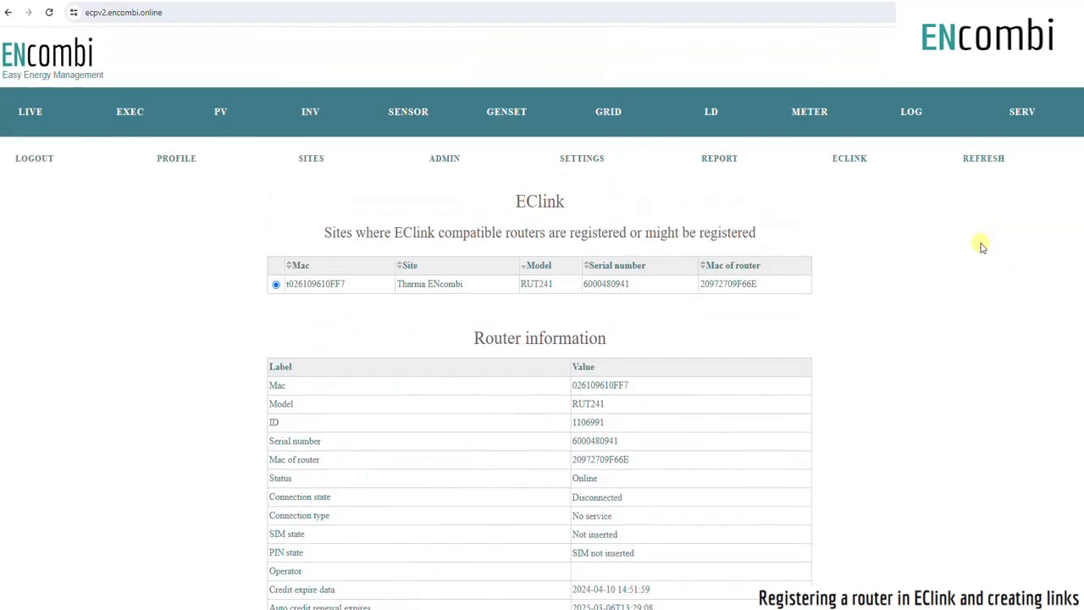
{"action": "left_click", "coordinate": [983, 160]}
{"action": "scroll", "coordinate": [740, 460], "scroll_direction": "down", "scroll_amount": 13}
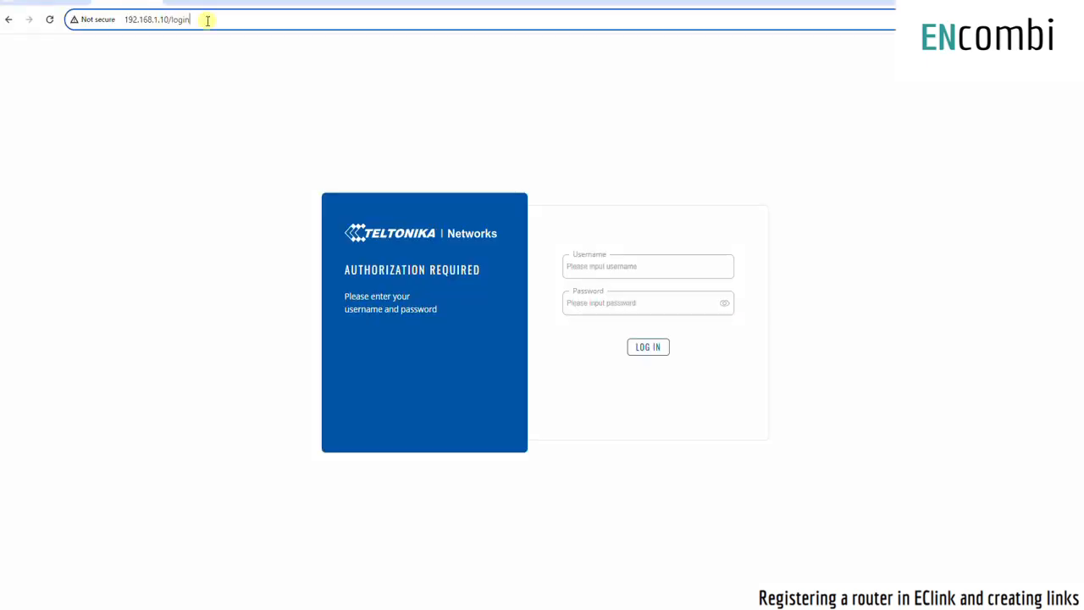
- Open the router login page at 192.168.1.10/login and fill in username admin with the saved account password
{"action": "triple_click", "coordinate": [206, 20]}
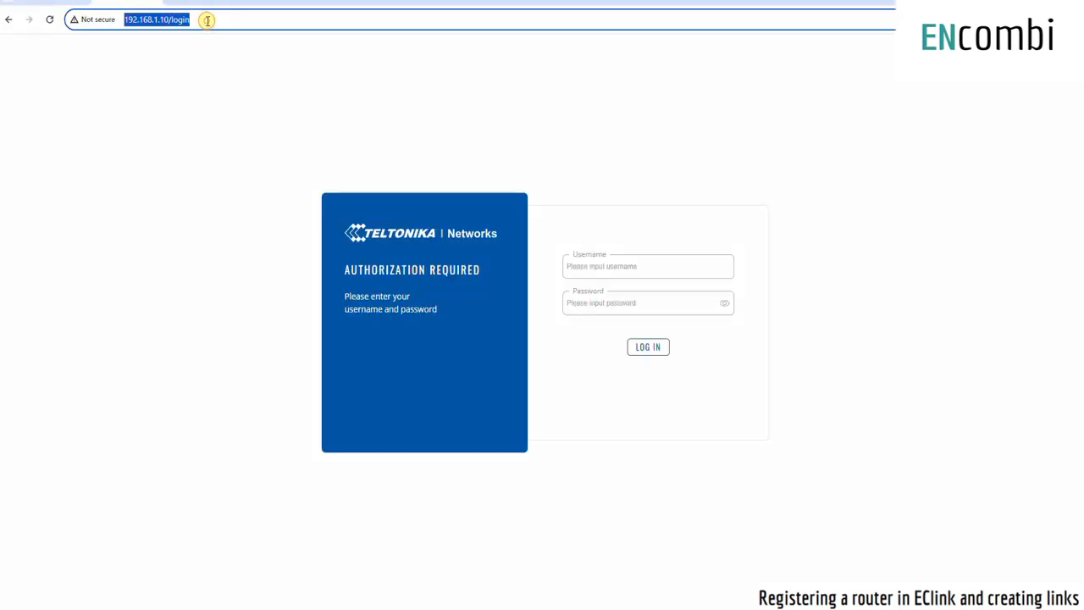
{"action": "left_click", "coordinate": [556, 225]}
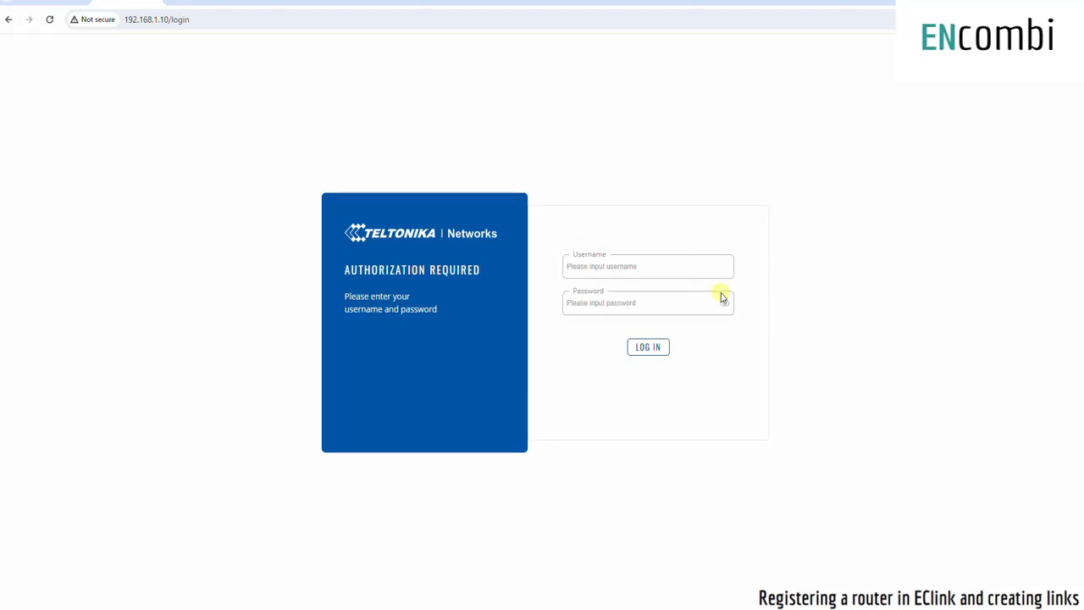
{"action": "left_click", "coordinate": [639, 266]}
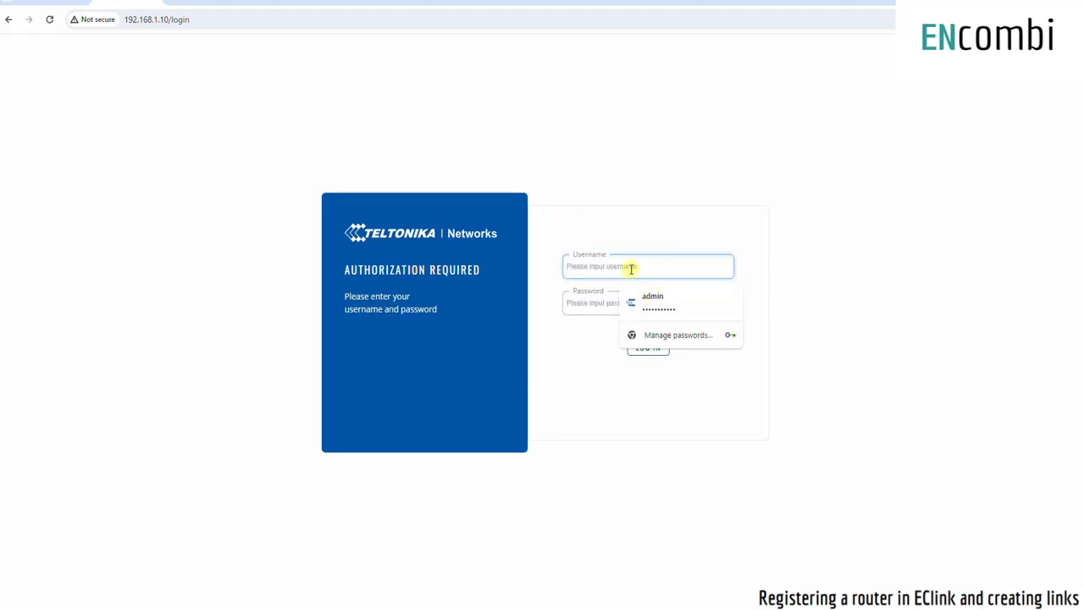
{"action": "left_click", "coordinate": [652, 298]}
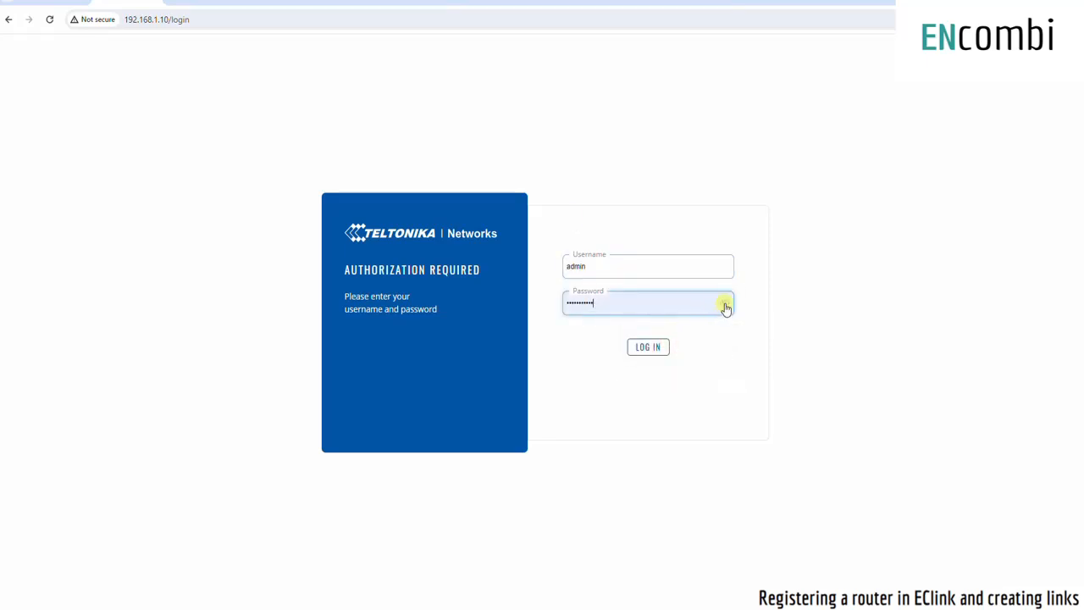